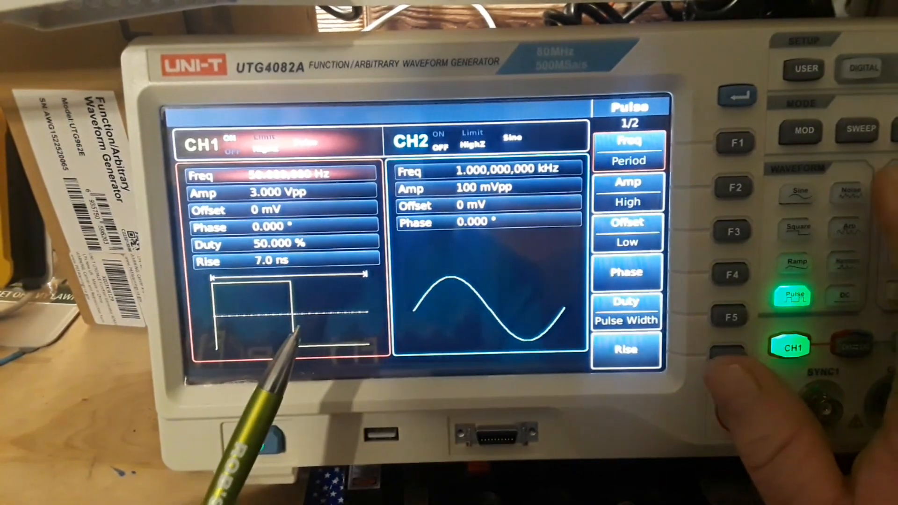
Step: Switch channel 1 to a noise waveform
left_click(846, 191)
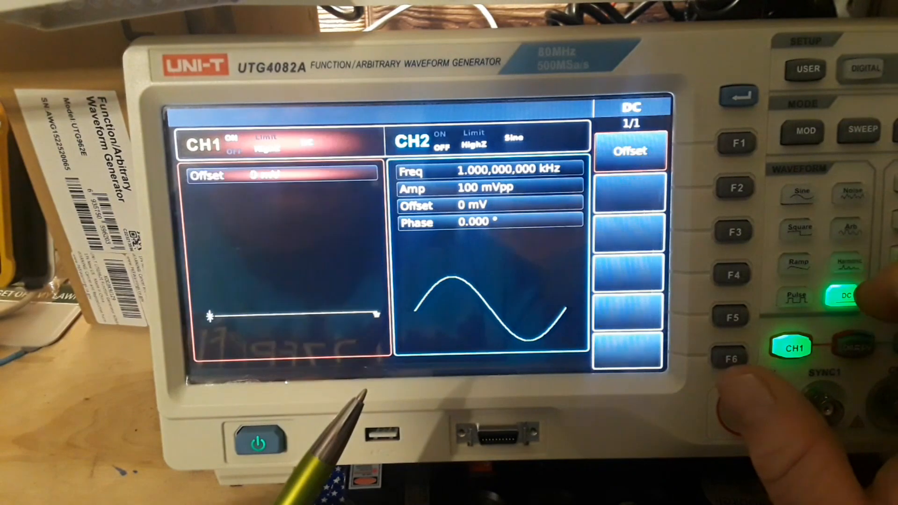
Step: Switch channel 1 to a sine waveform
left_click(799, 194)
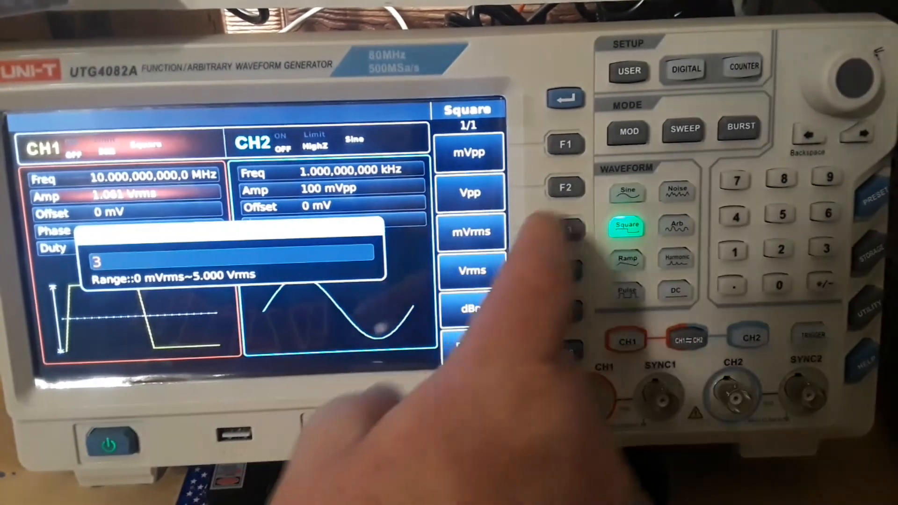
Step: Confirm 3.000 Vpp amplitude and 2.000 V offset, then move on to the phase setting
left_click(566, 187)
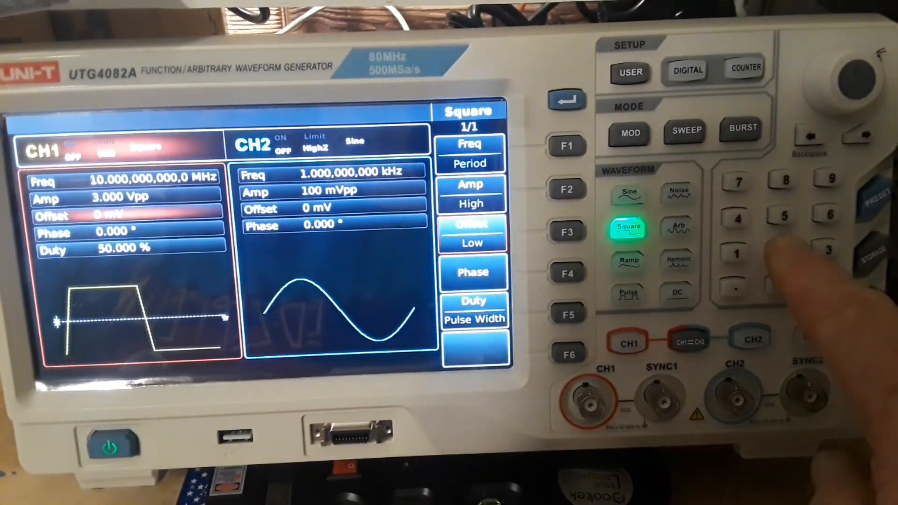
type("2")
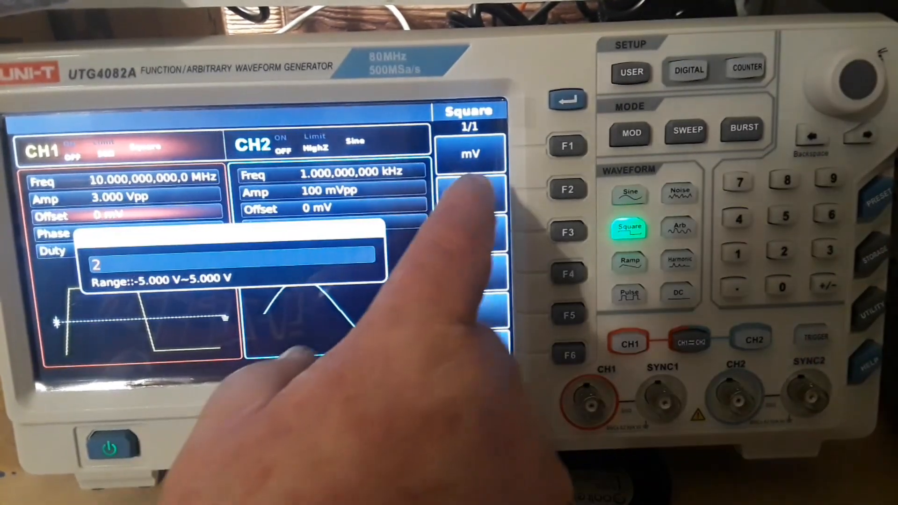
left_click(565, 187)
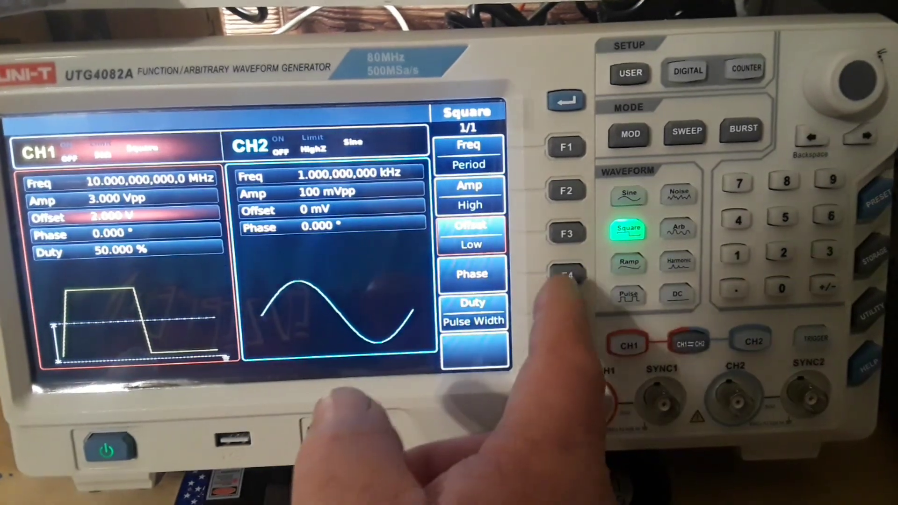
left_click(566, 275)
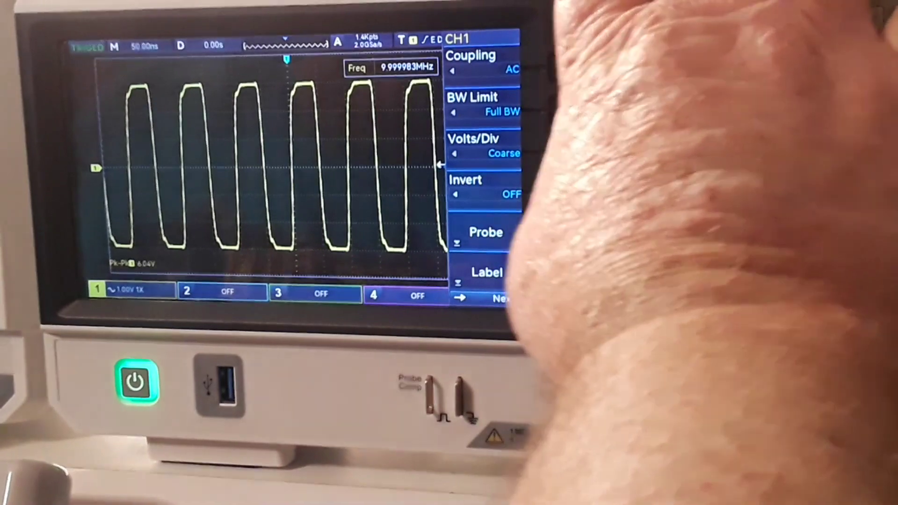
Step: Set the channel 1 probe ratio to 0.1X, then restore it to 1X
left_click(570, 235)
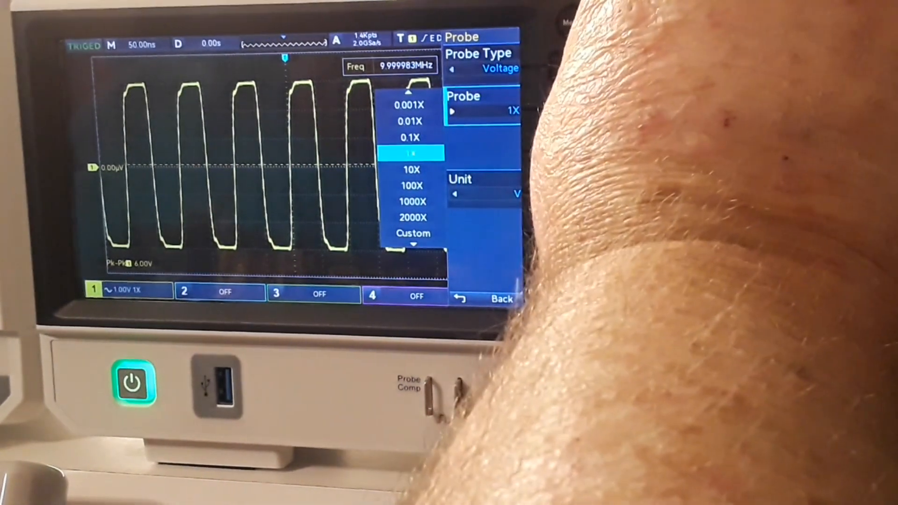
key("Up")
key("Return")
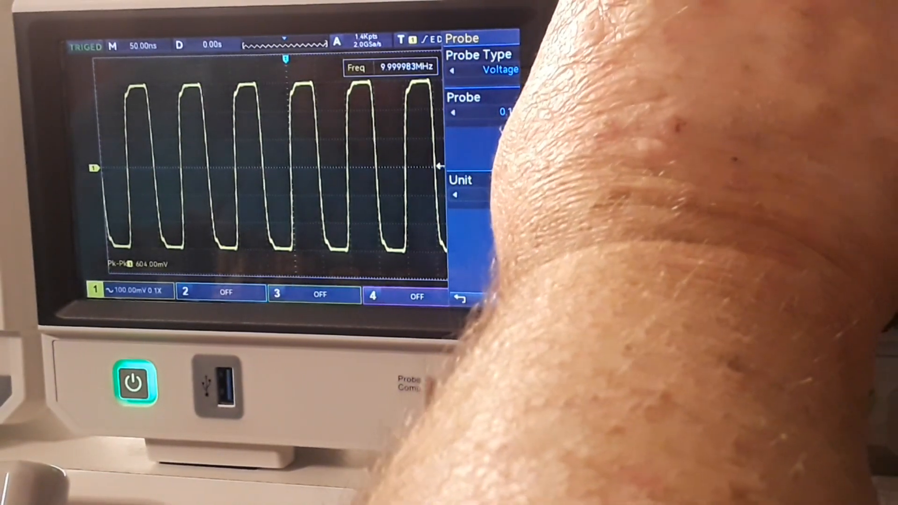
key("Return")
key("Up")
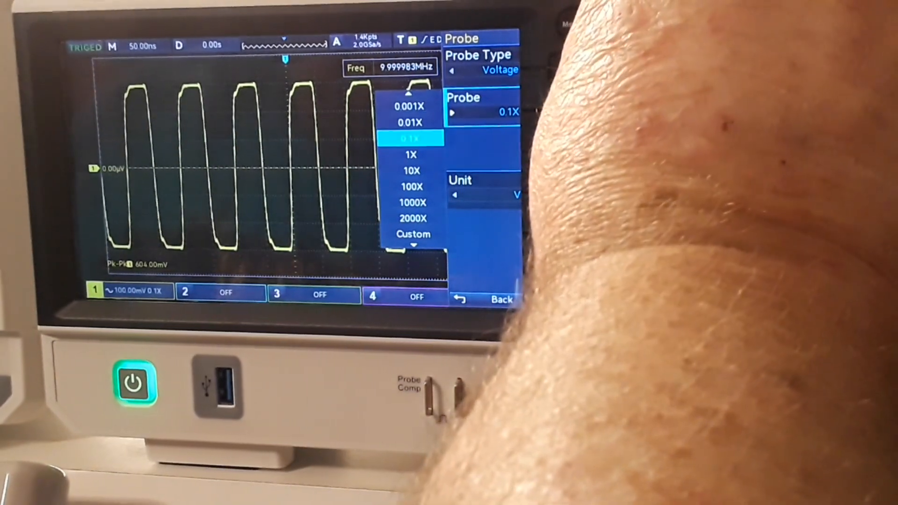
key("Down")
key("Return")
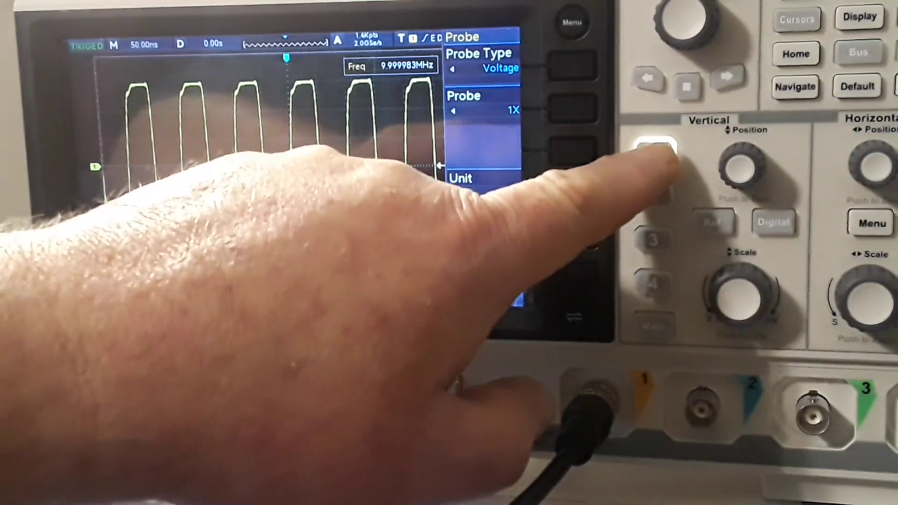
Step: Toggle channel 1 off and back on
left_click(653, 152)
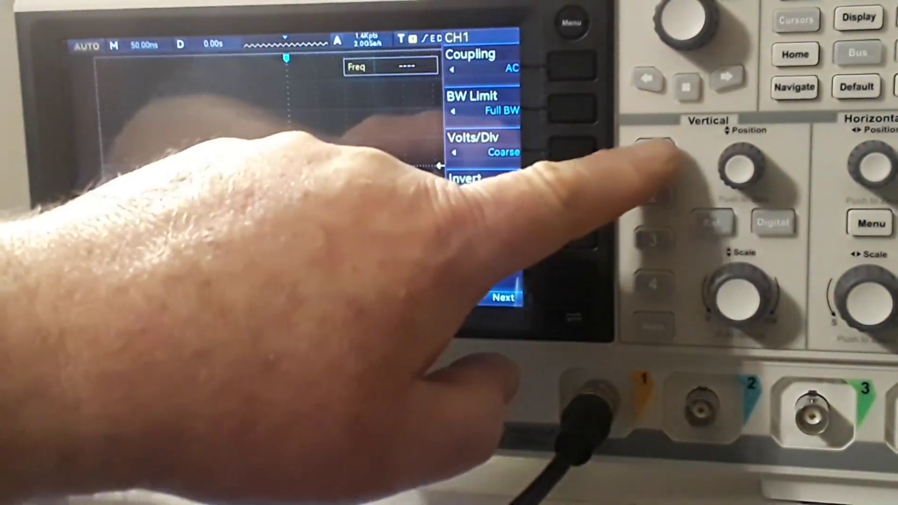
left_click(654, 152)
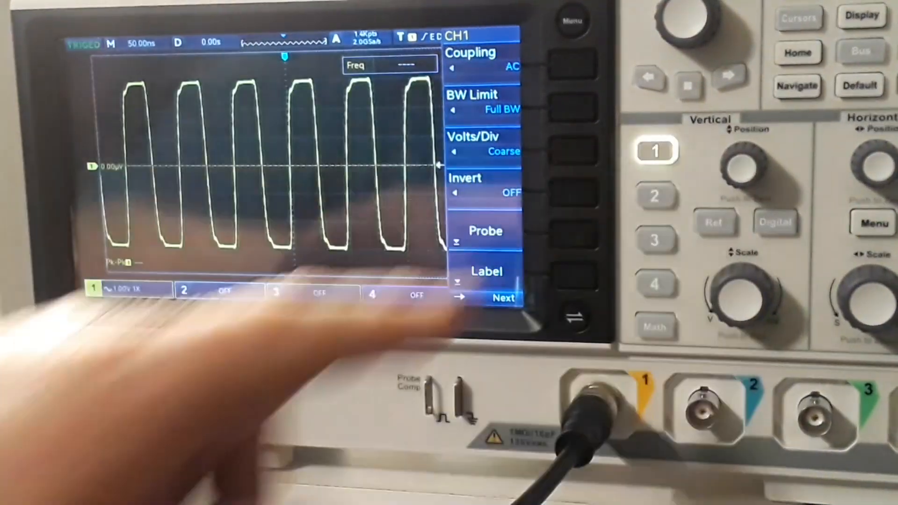